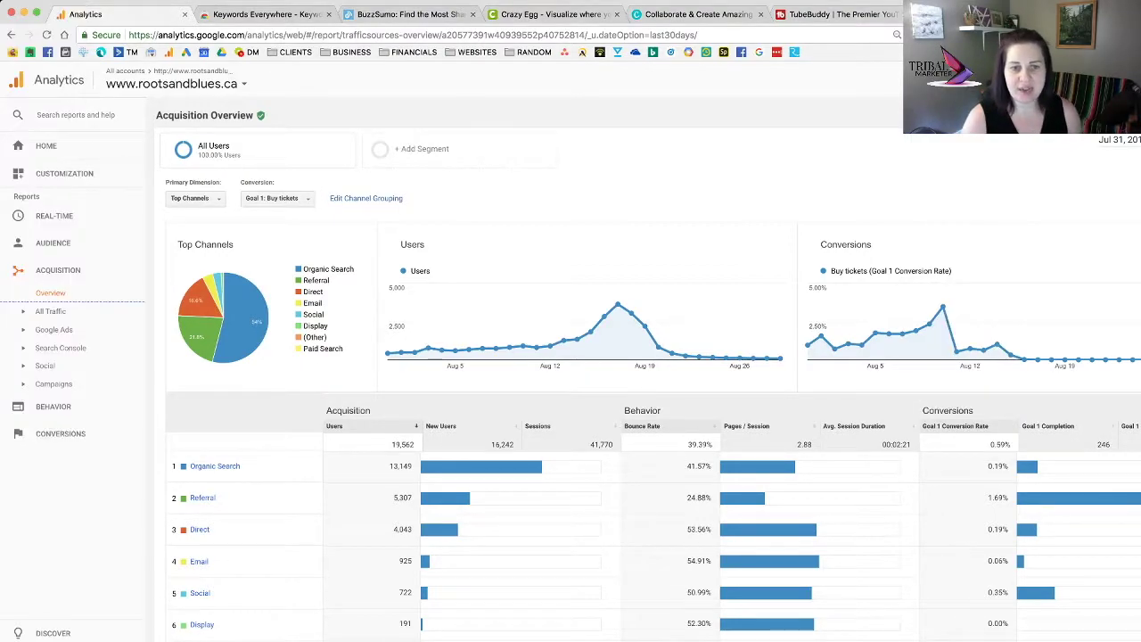
Examine the acquisition overview for rootsandblues.ca, including the channel breakdown and its acquisition, behavior and conversion columns
scroll(714, 357, "down", 1)
scroll(695, 356, "up", 1)
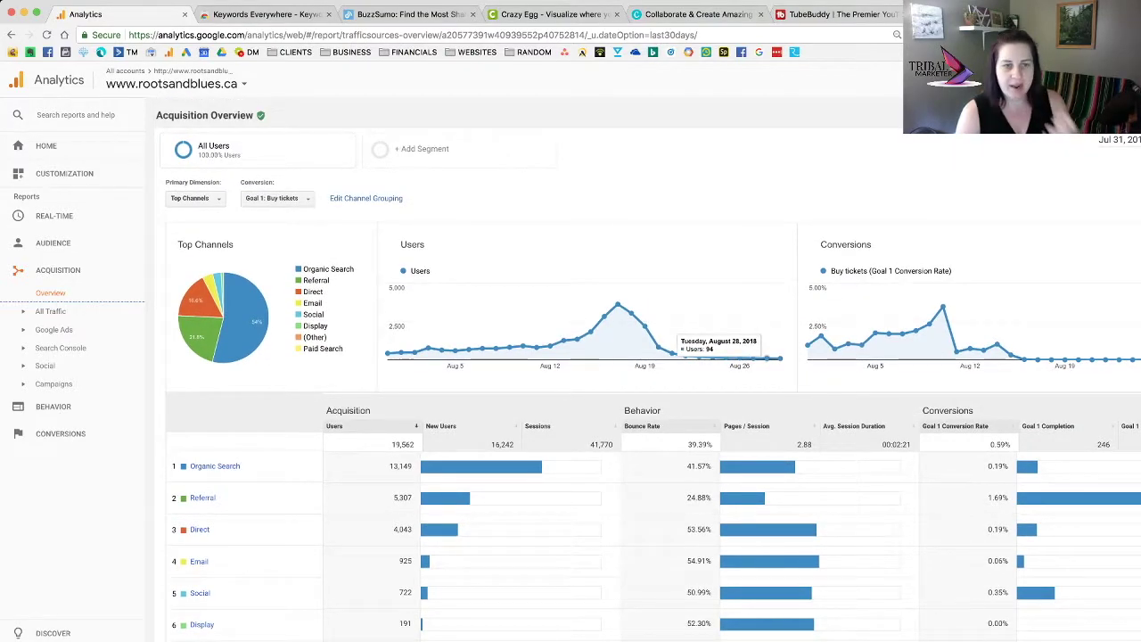
scroll(696, 357, "down", 3)
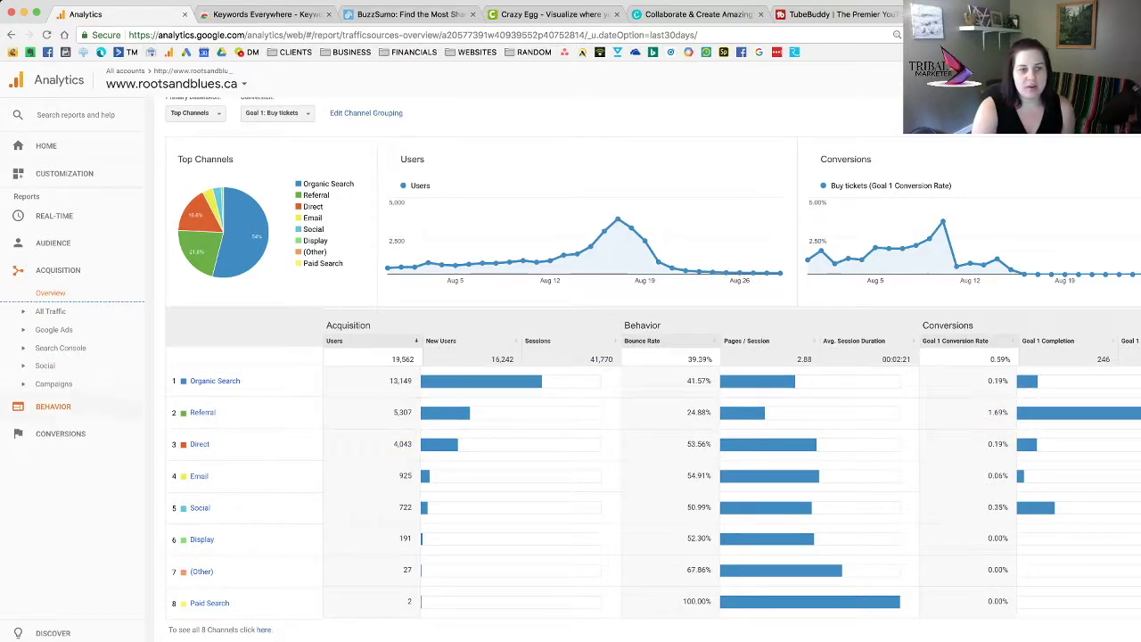
Open the audience demographics overview to view the age and gender breakdown of the site's users
left_click(53, 407)
left_click(53, 243)
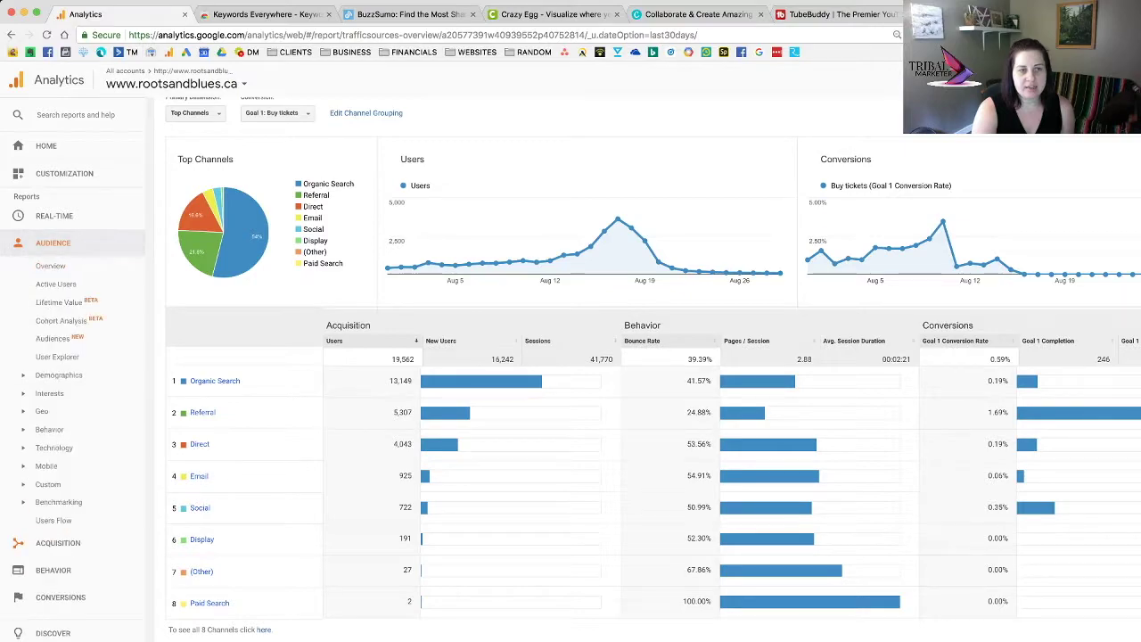
left_click(59, 375)
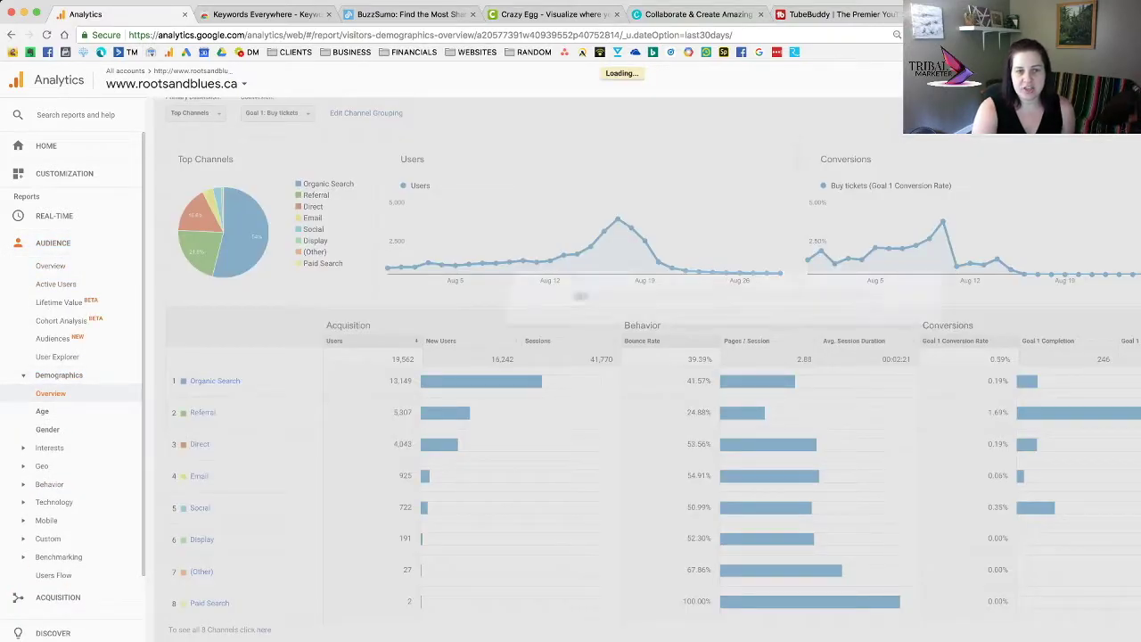
scroll(71, 597, "down", 1)
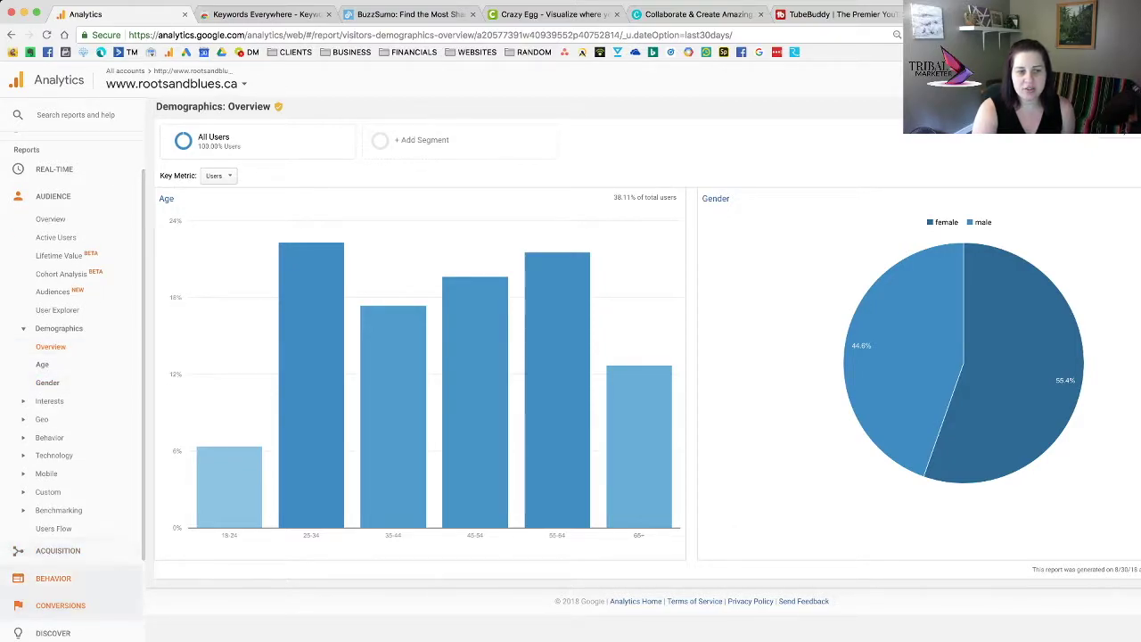
View the site's behavior overview and its behavior flow report
left_click(54, 578)
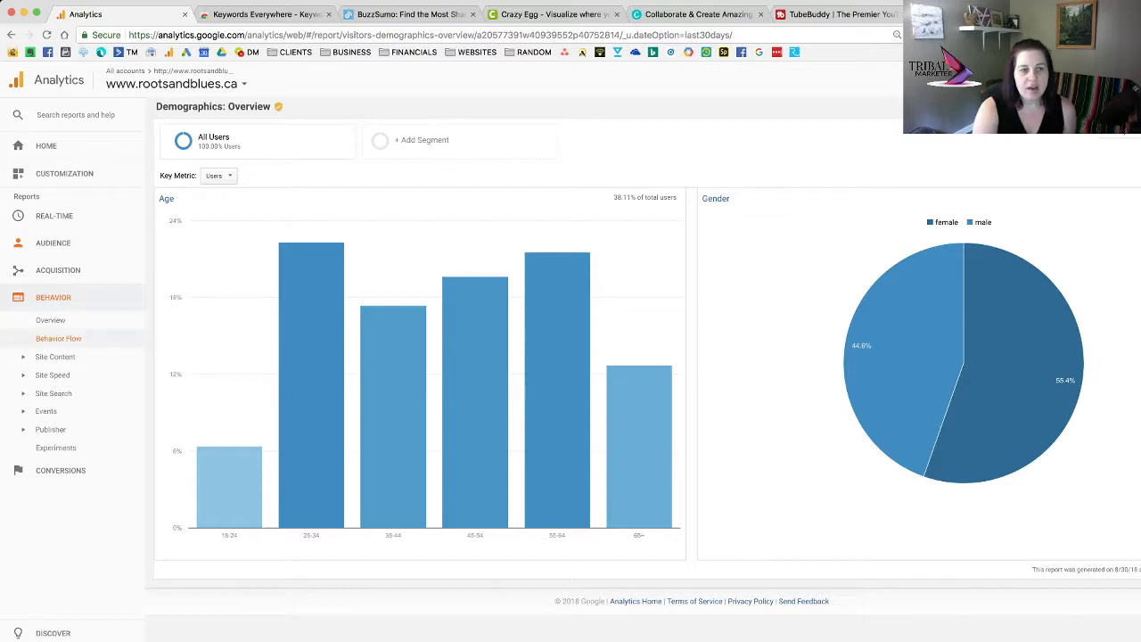
left_click(50, 319)
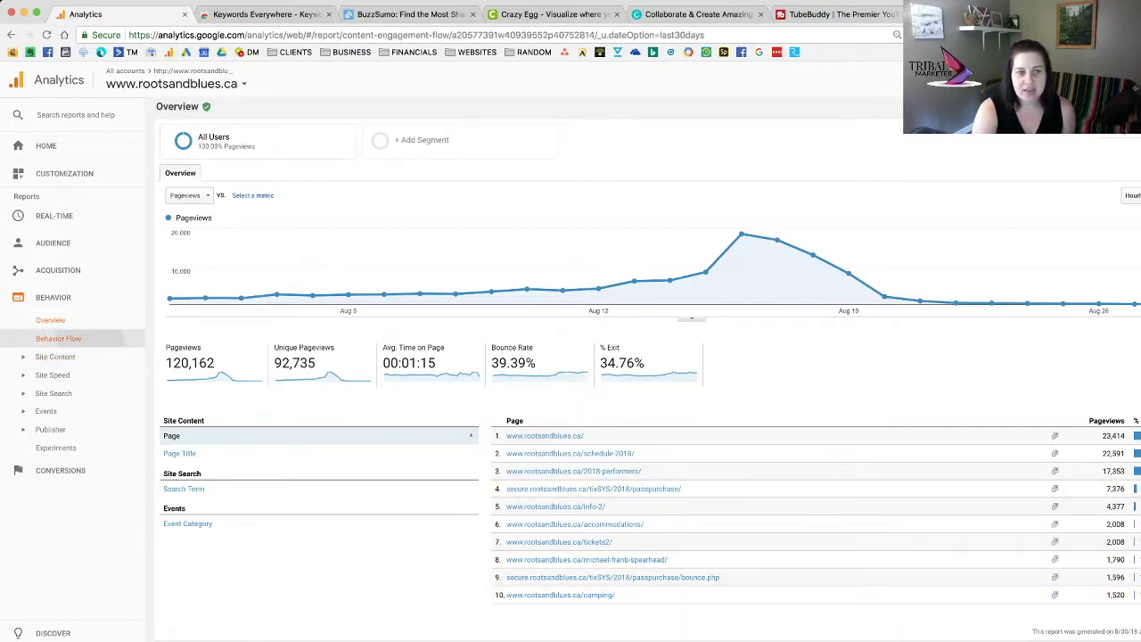
left_click(58, 338)
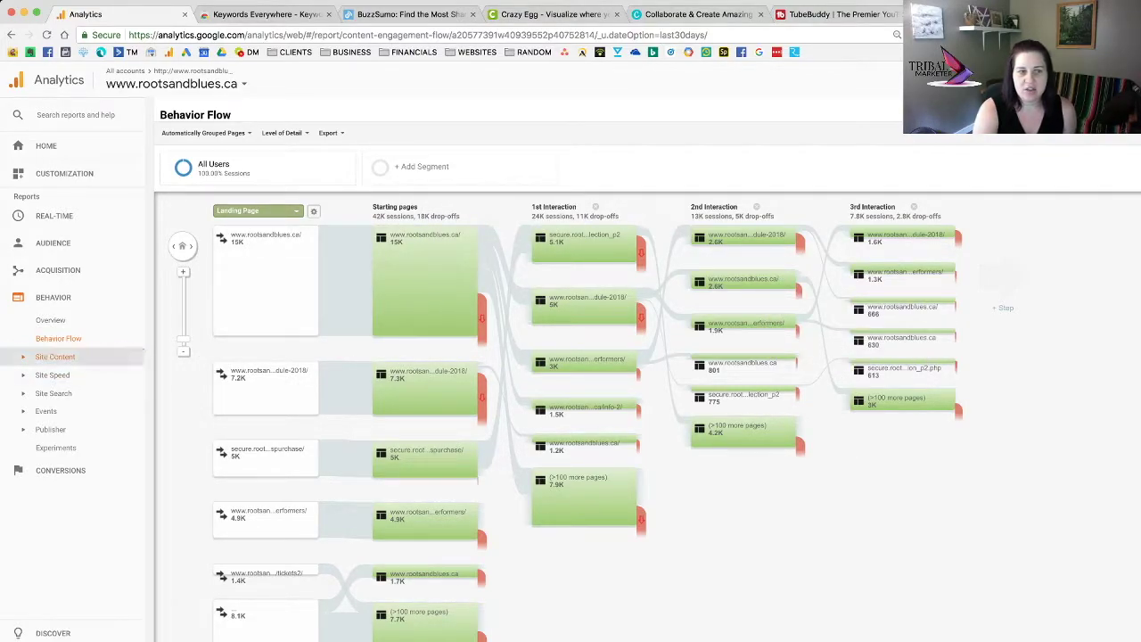
View the All Pages site content report, including pageviews and bounce rates, and expand the site speed reports
left_click(55, 357)
left_click(50, 375)
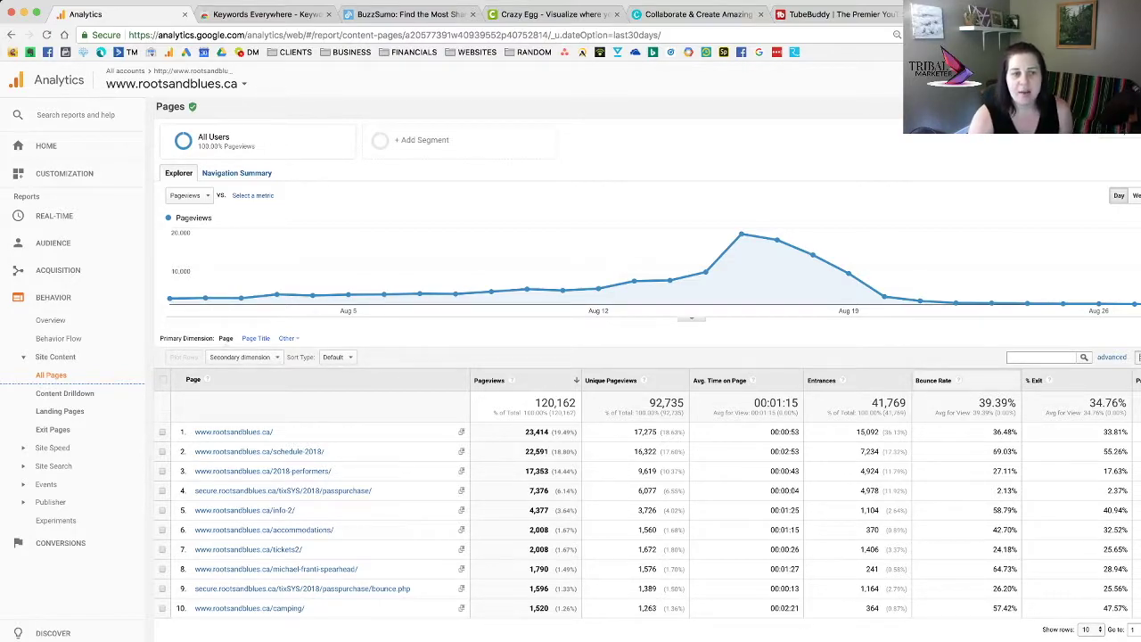
left_click(53, 447)
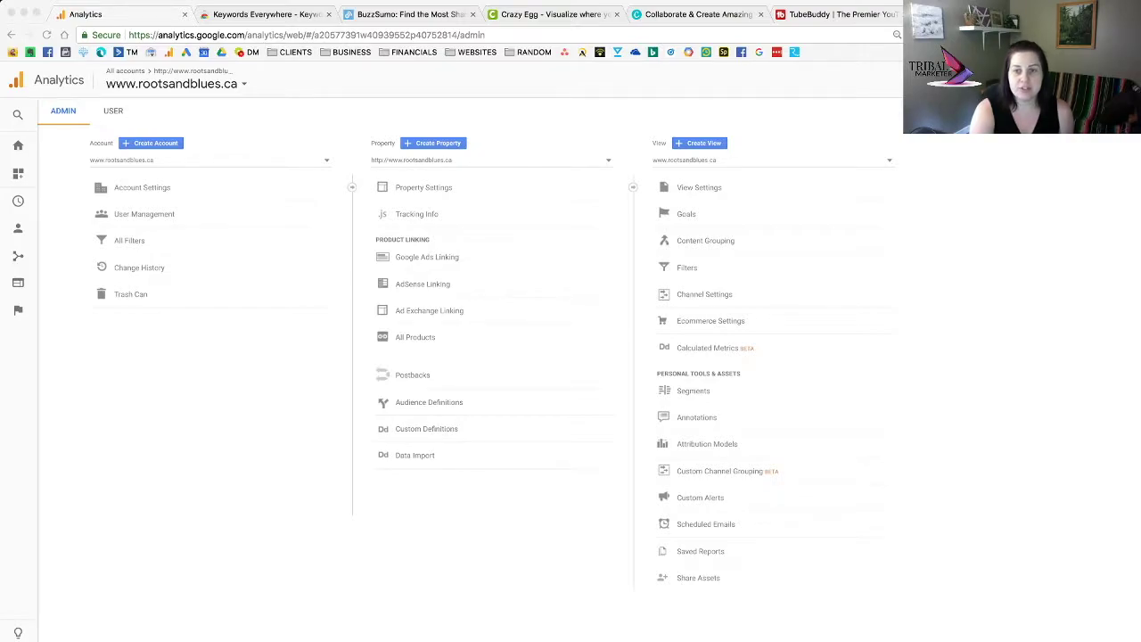
Switch to the Keywords Everywhere page in the Chrome Web Store and load the Google home page in its place
left_click(731, 321)
key("ctrl+Tab")
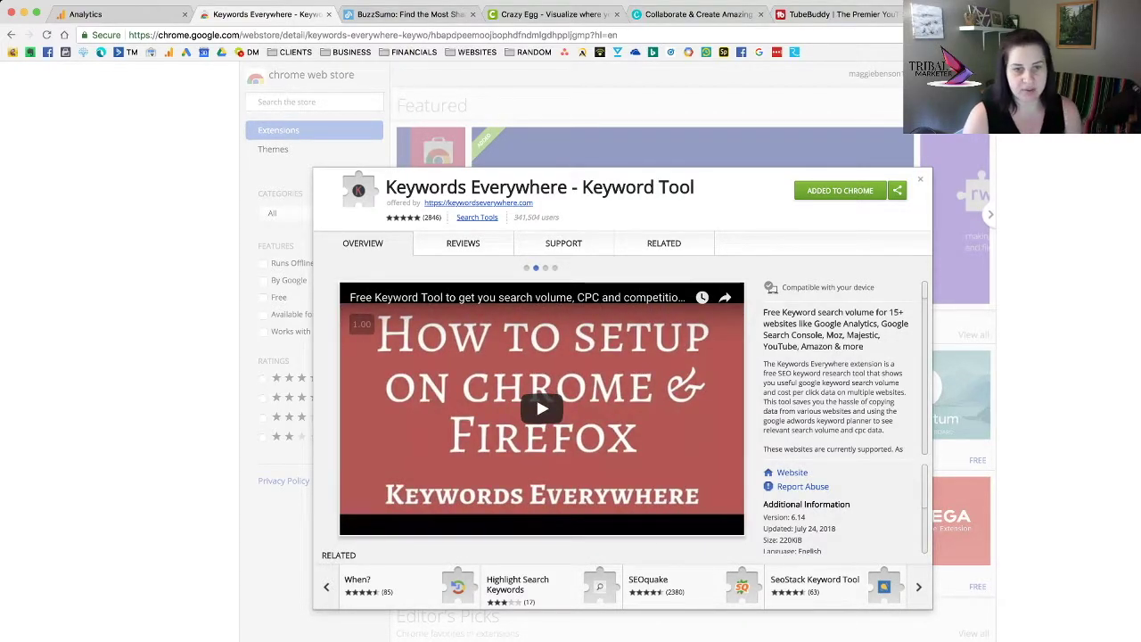
key("super+l")
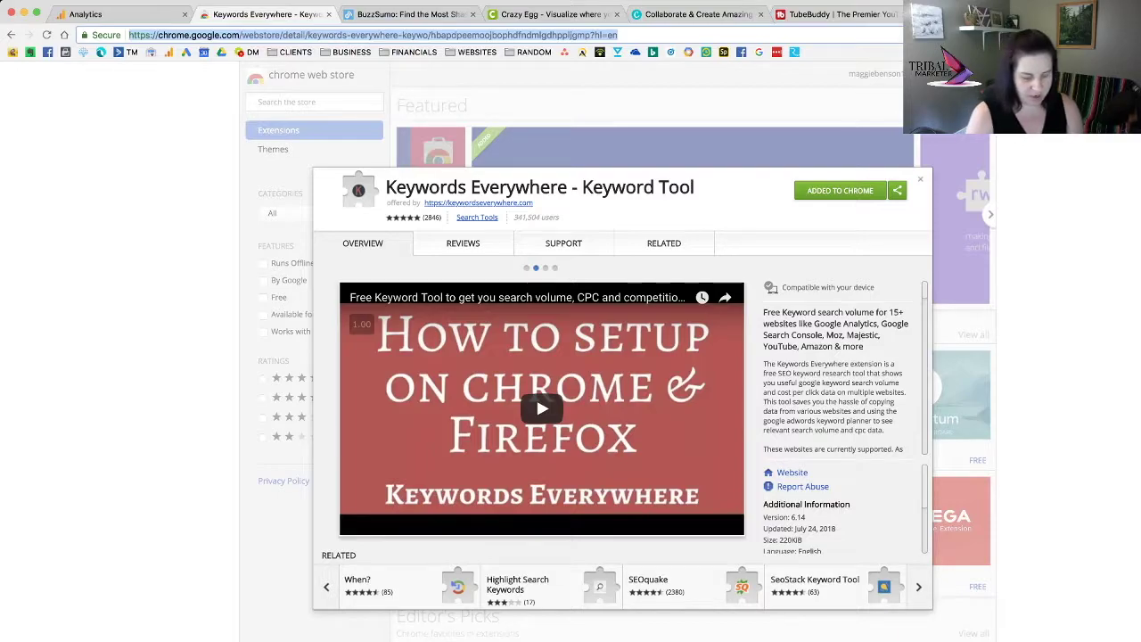
type("g")
key("Return")
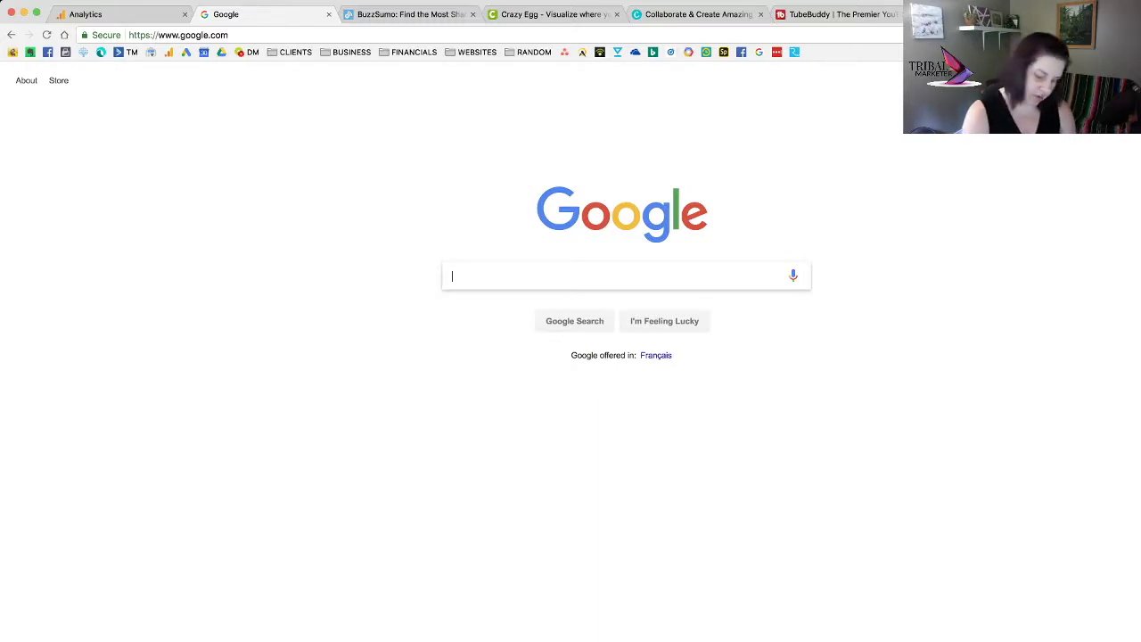
Search Google for "yoga studios near me" using the suggested query and examine the related keyword volumes, CPC and competition
type("yoga stud")
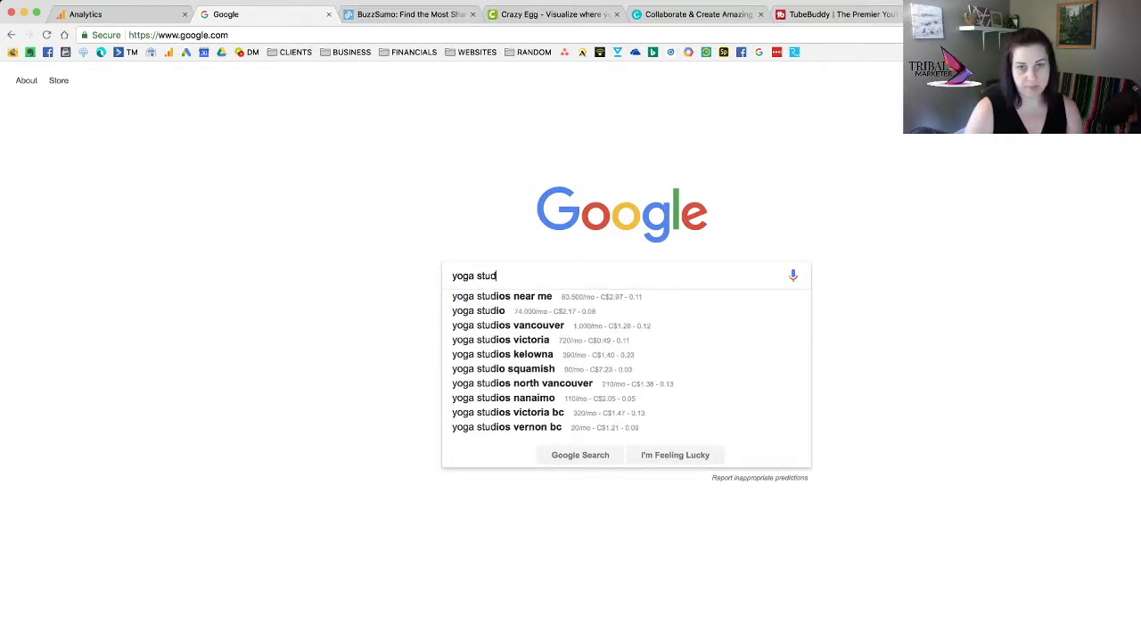
key("Down")
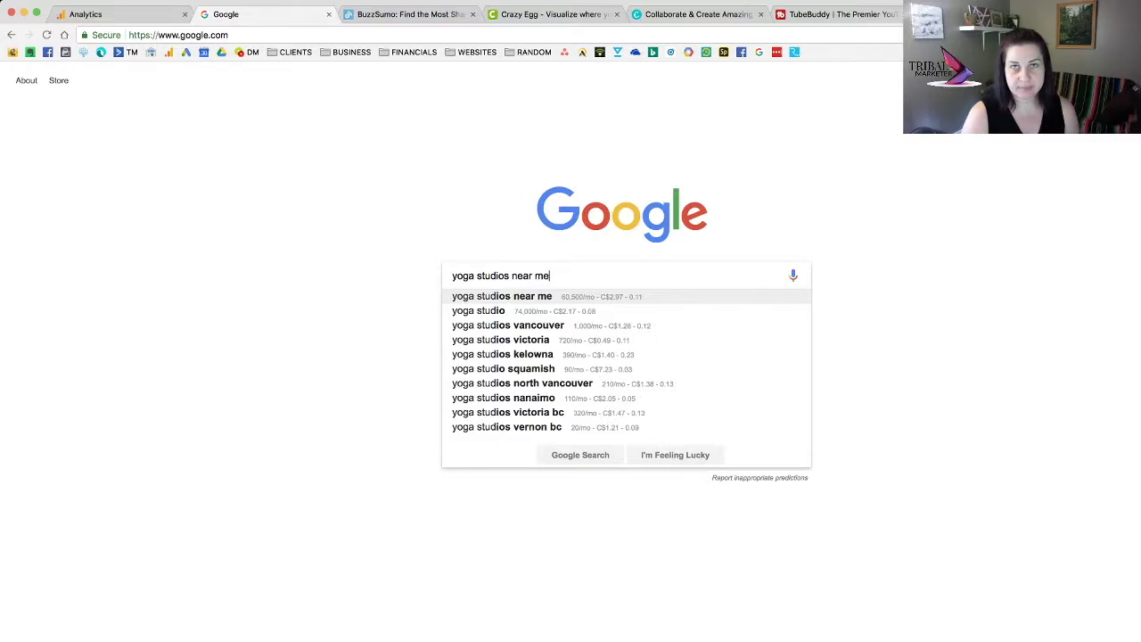
key("Return")
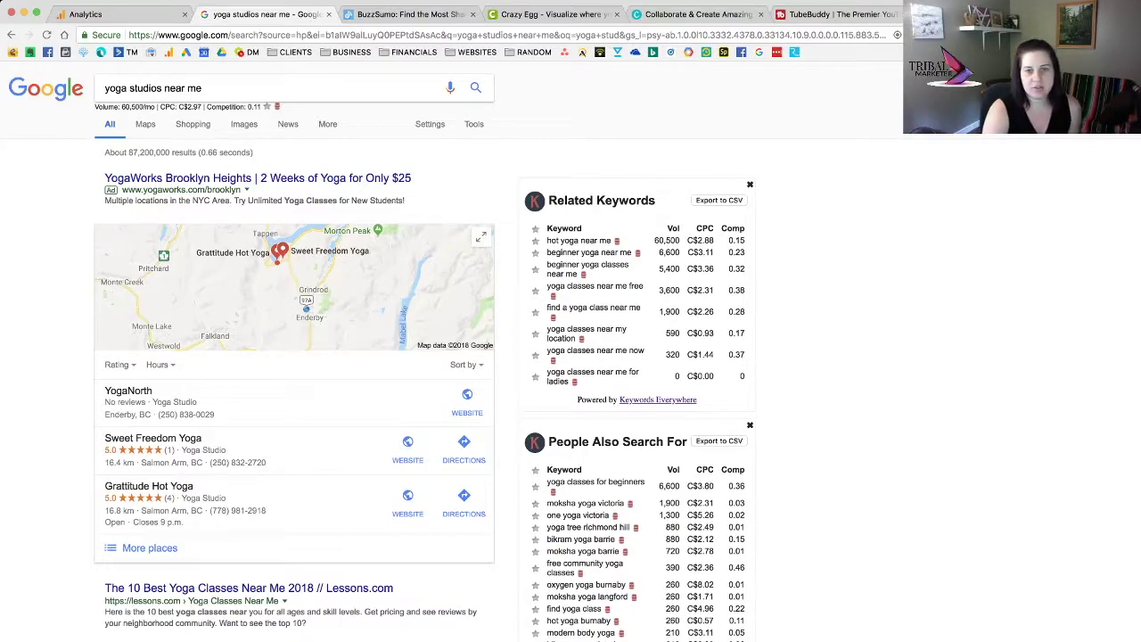
scroll(383, 352, "down", 3)
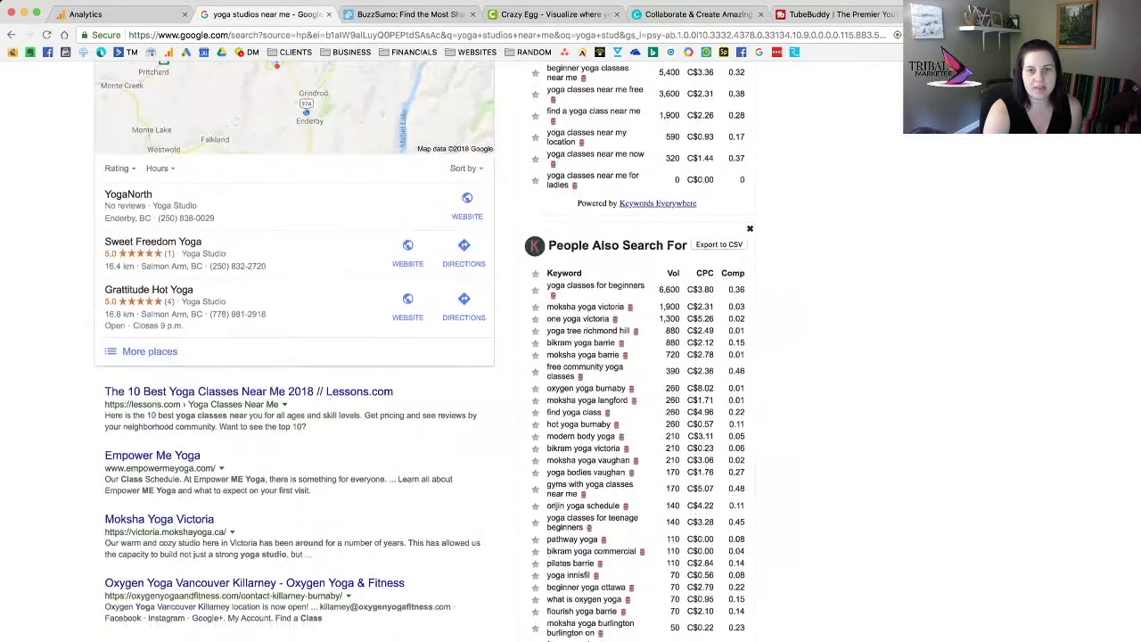
scroll(382, 352, "up", 2)
scroll(382, 351, "down", 1)
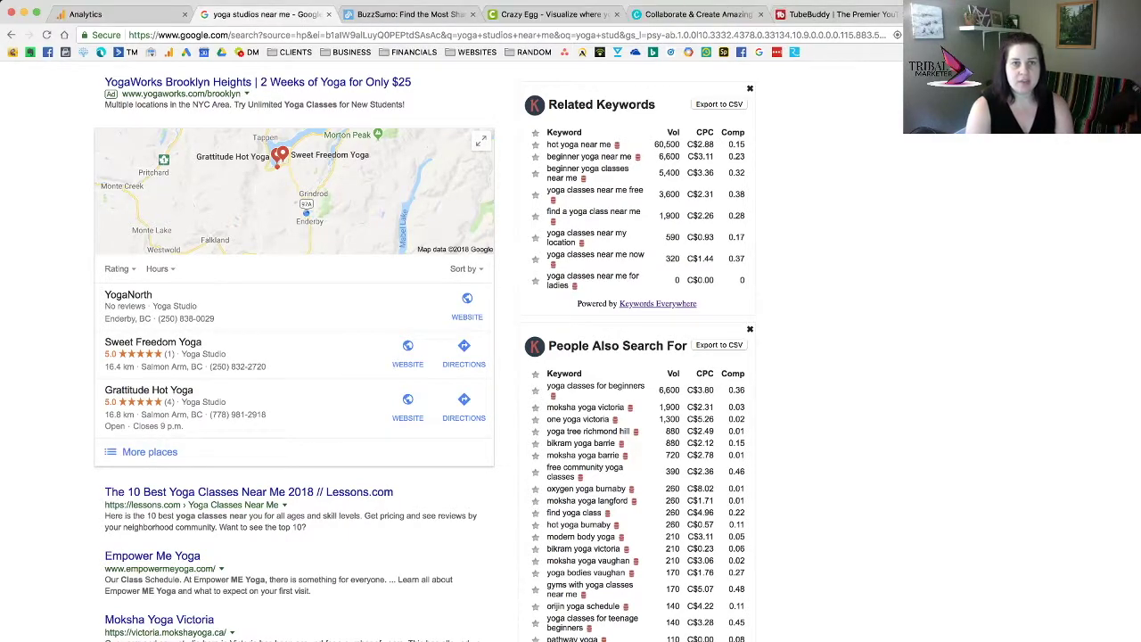
Switch to BuzzSumo, search for "yoga instructor courses" and review the engagement figures of the listed articles
key("ctrl+Tab")
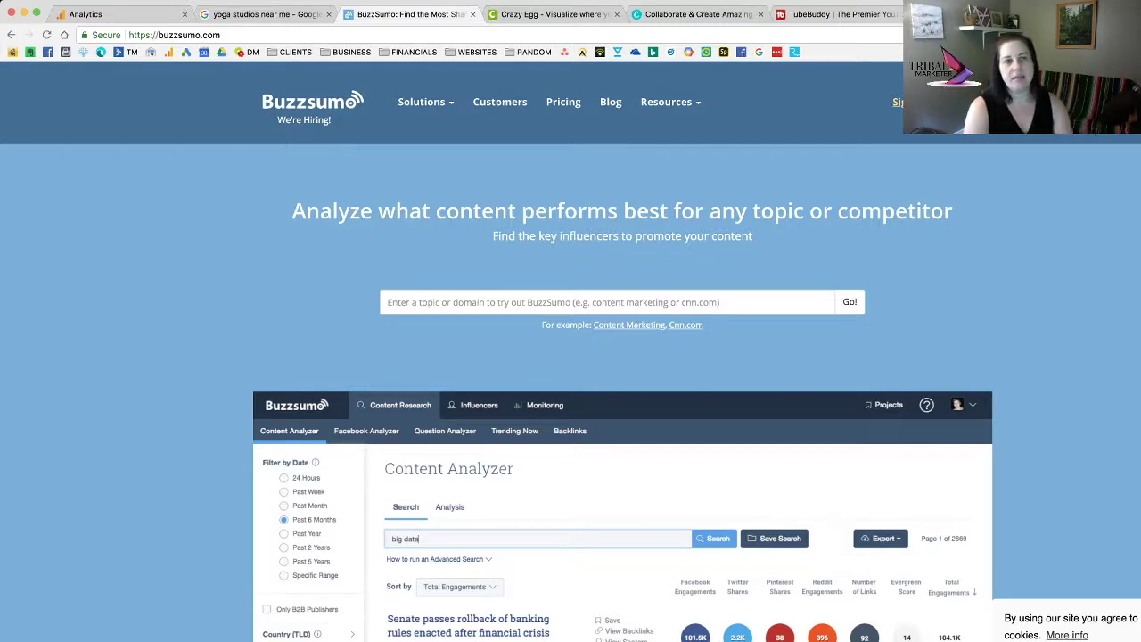
left_click(389, 303)
type("yoga instructor cours")
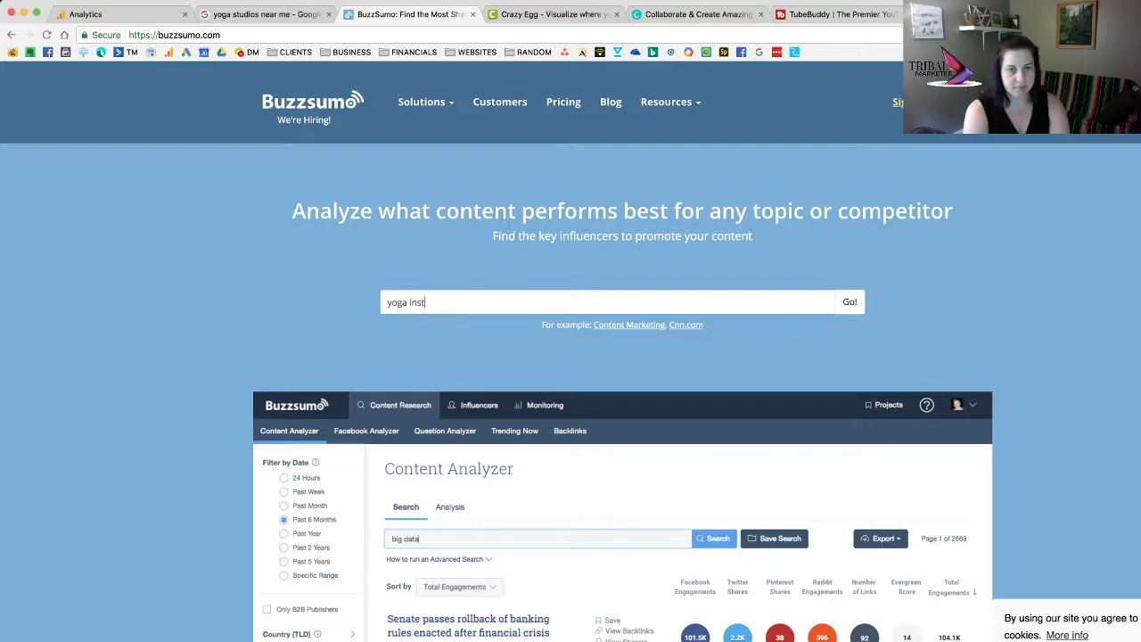
type("es")
key("Return")
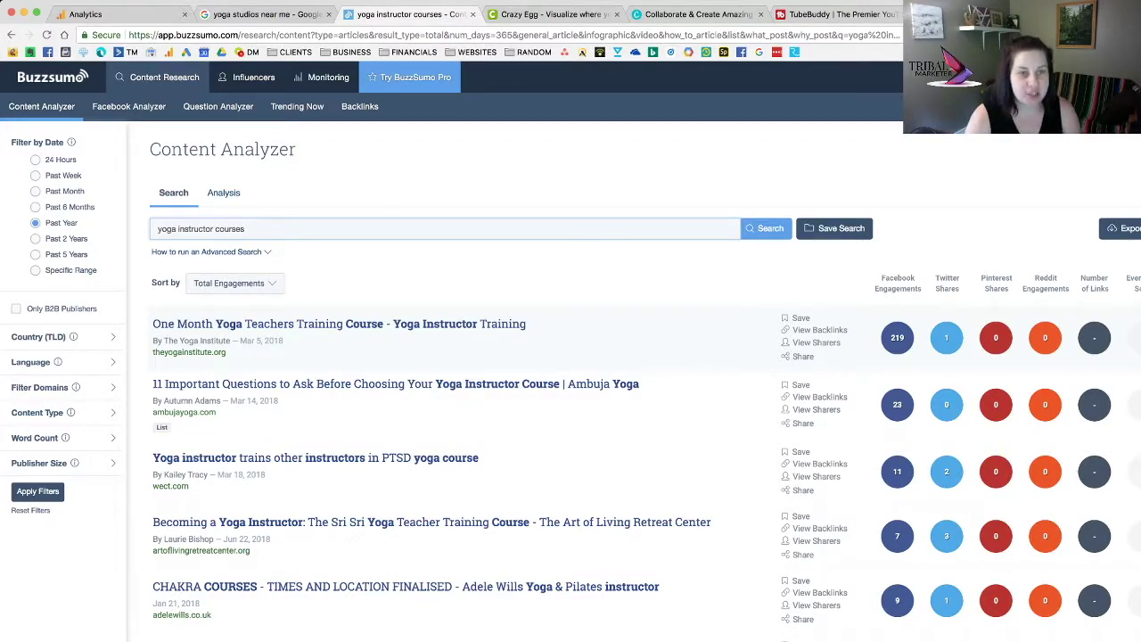
scroll(571, 357, "down", 10)
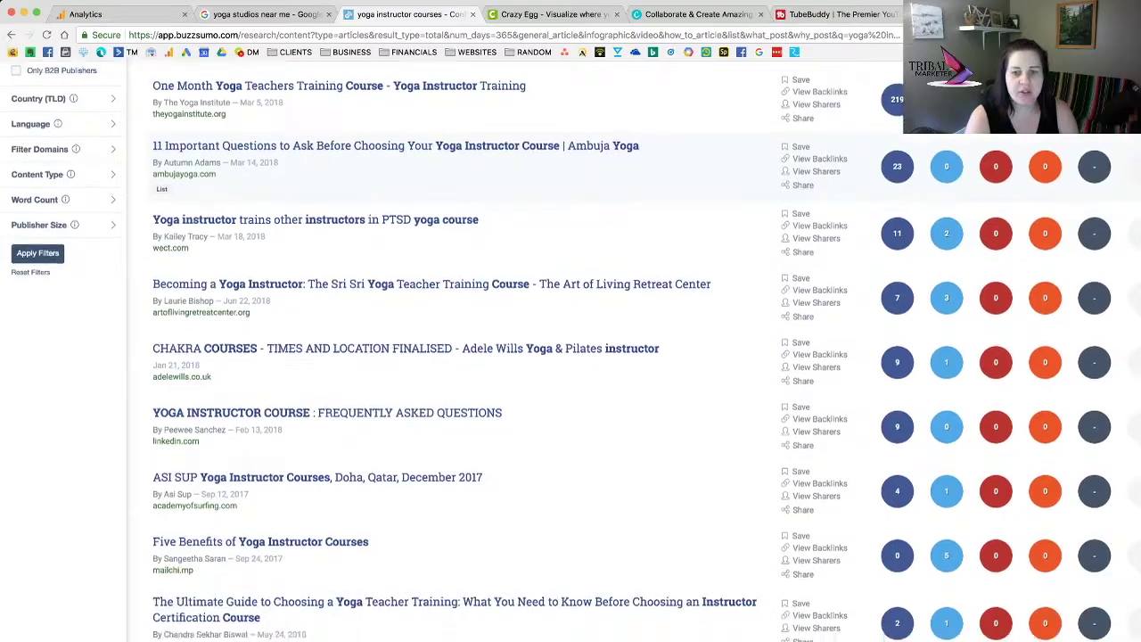
scroll(571, 357, "up", 10)
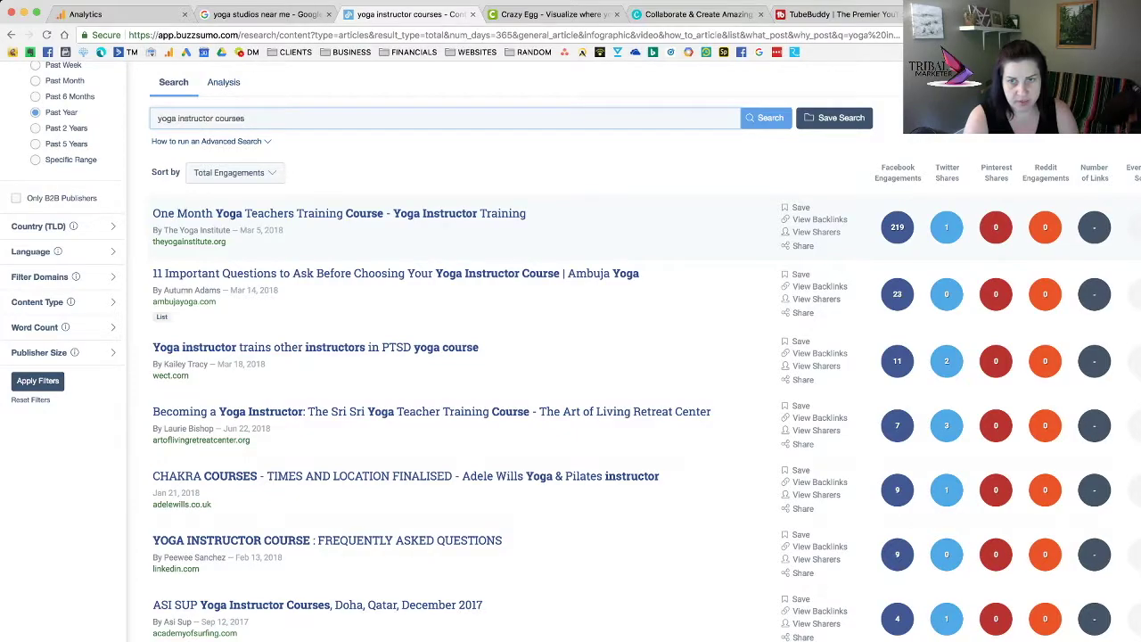
View the backlinks and sharers pages for the One Month Yoga Teachers Training Course article, returning to the results each time
left_click(816, 219)
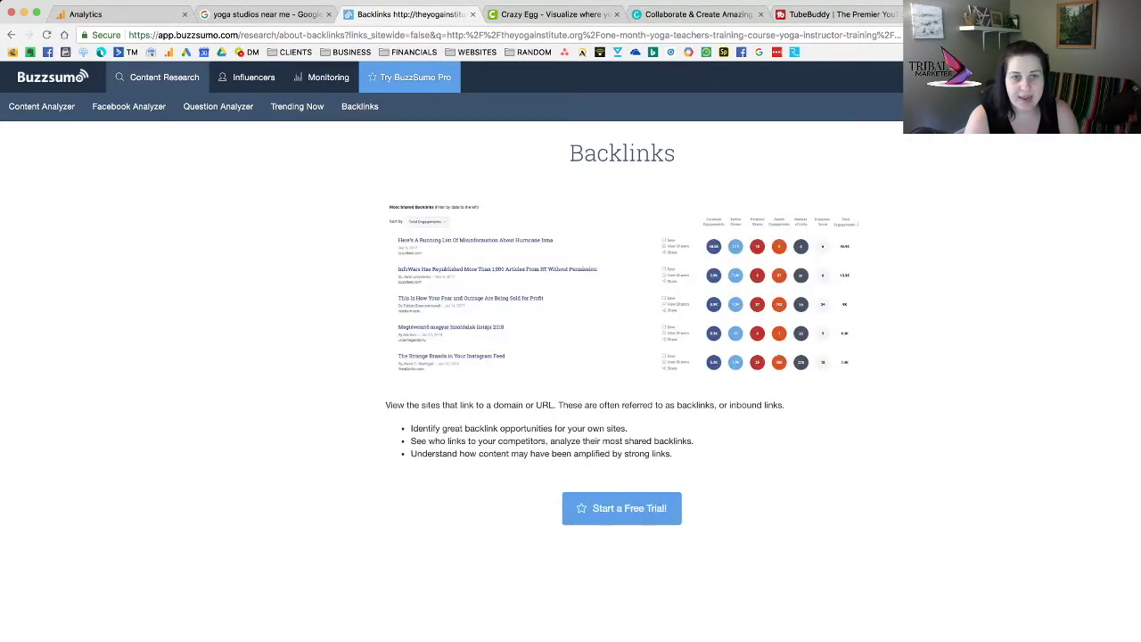
left_click(10, 35)
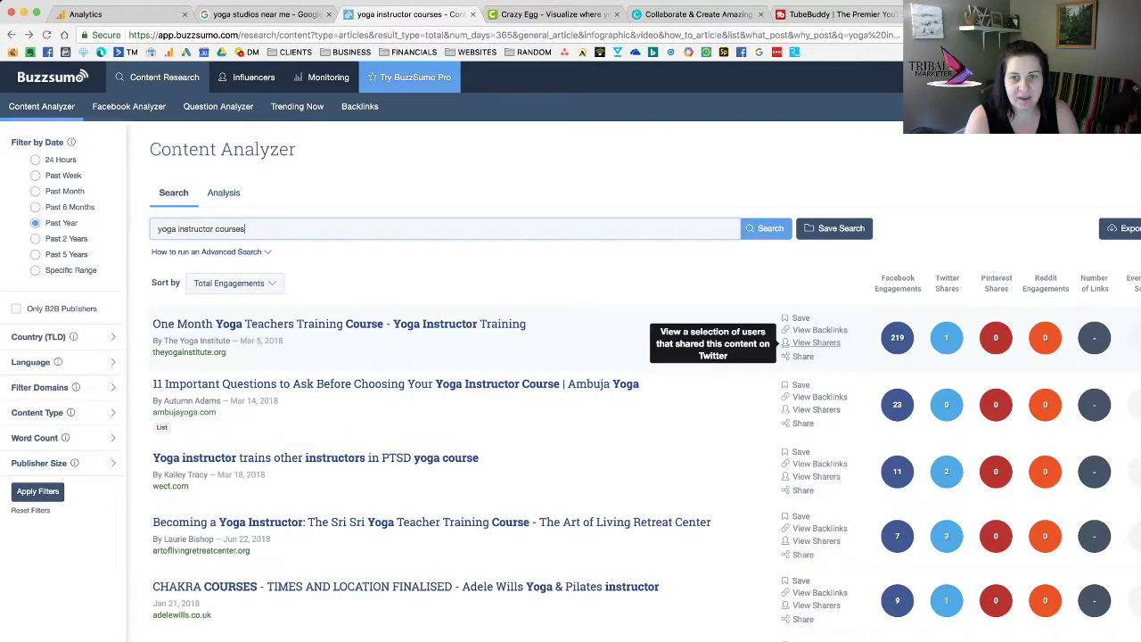
left_click(803, 342)
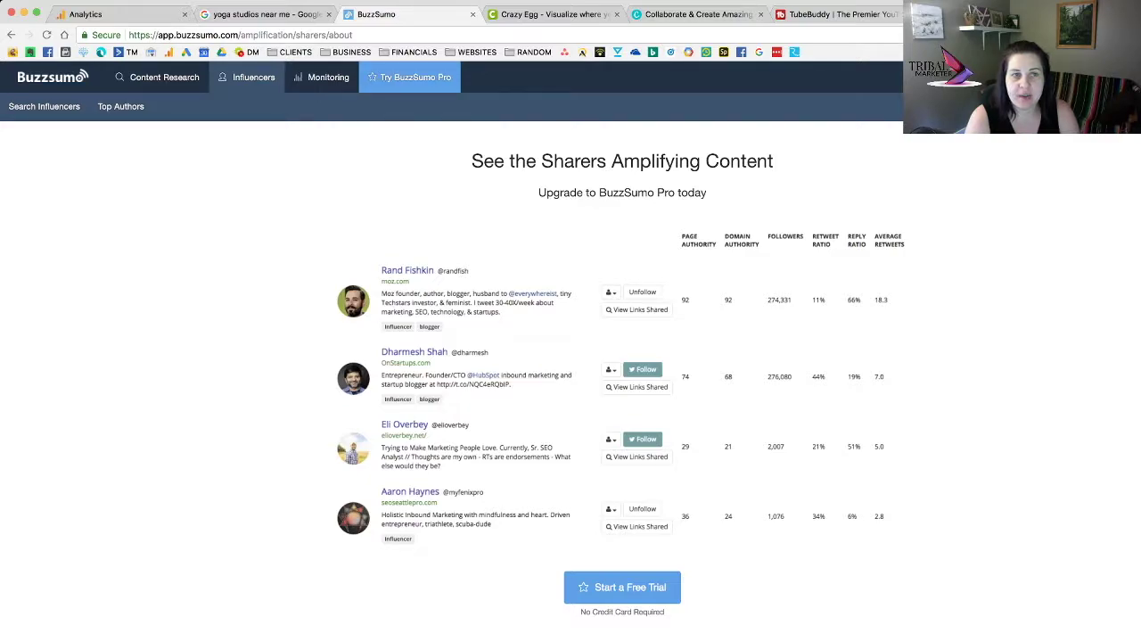
left_click(12, 35)
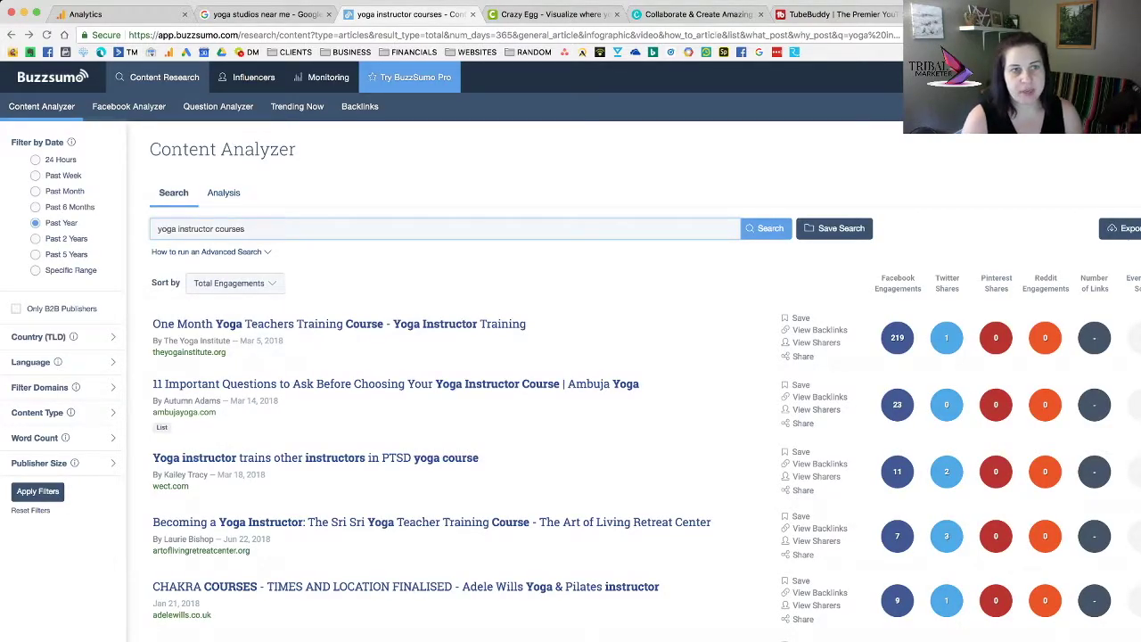
scroll(535, 383, "down", 3)
scroll(535, 383, "up", 3)
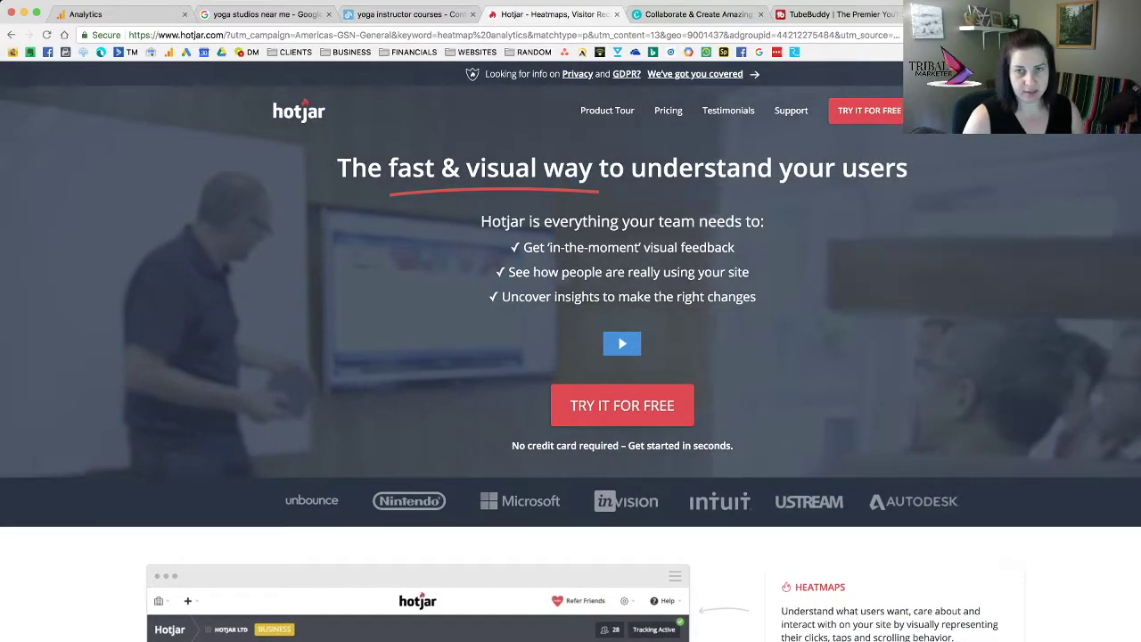
Open the Hotjar account for cypressscents.com, view its heatmaps and open the new heatmap form
left_click(946, 110)
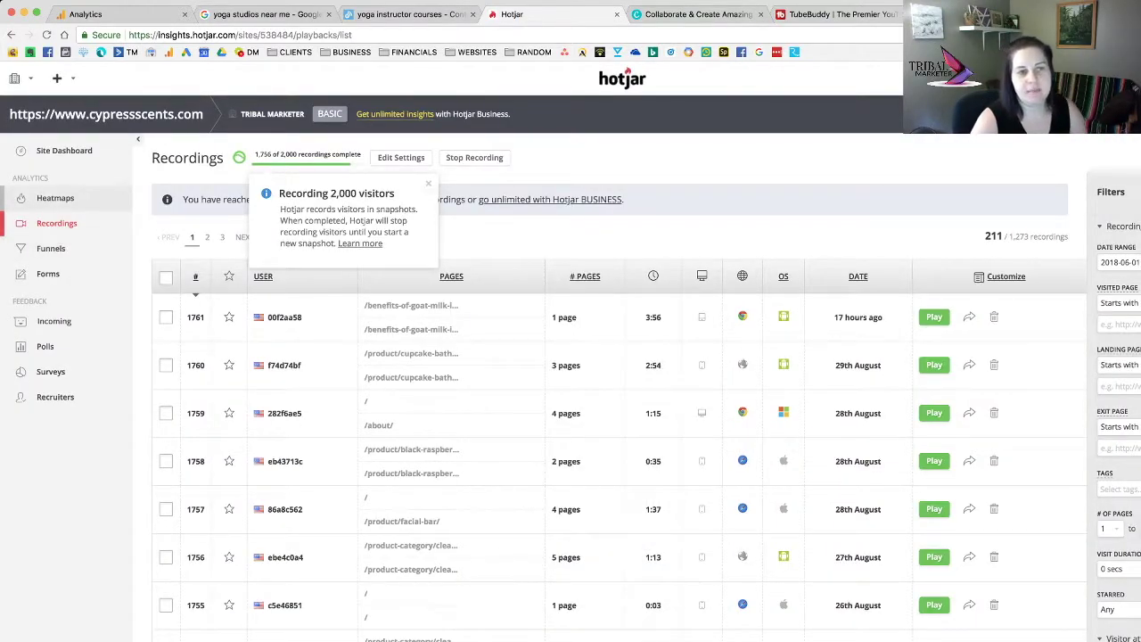
left_click(56, 198)
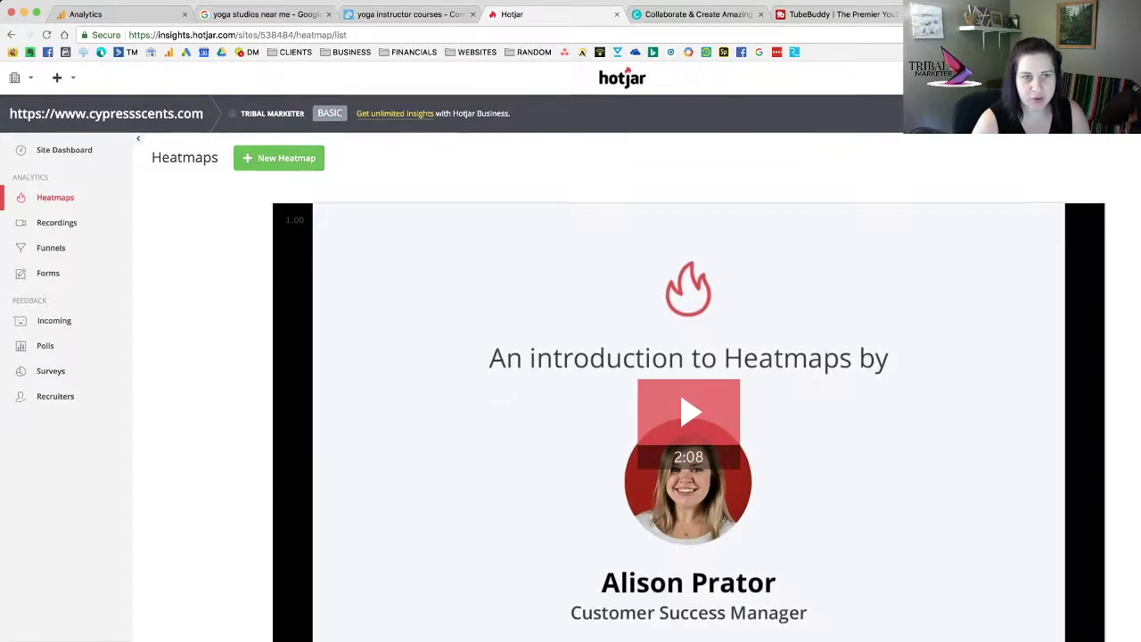
left_click(279, 158)
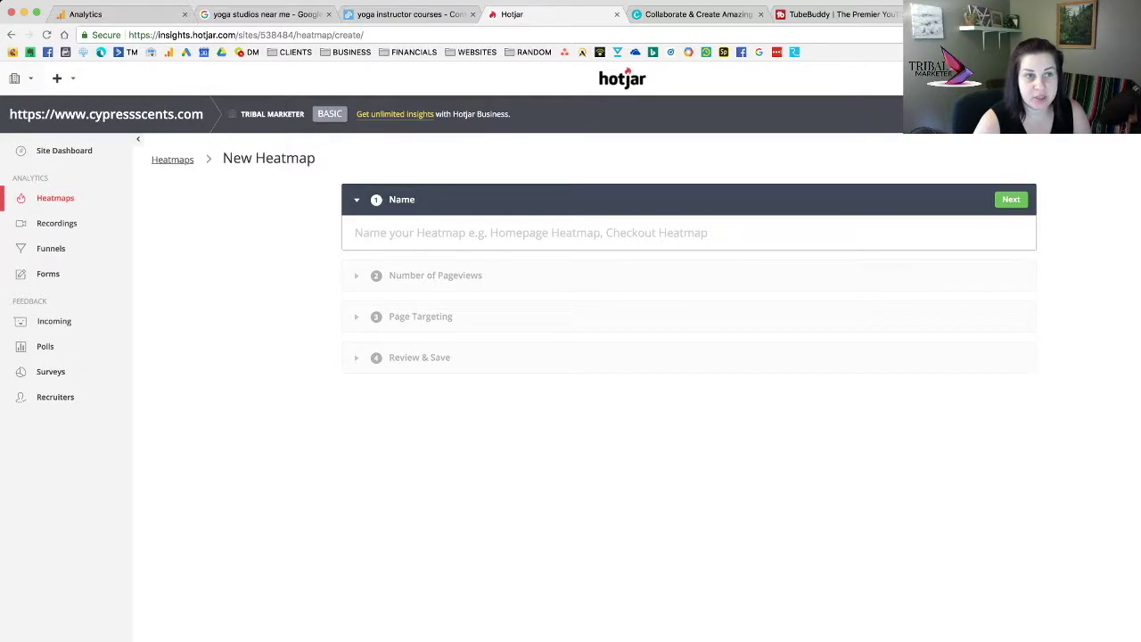
Open the visitor recordings list, play recording 1761 and close its playback
left_click(57, 224)
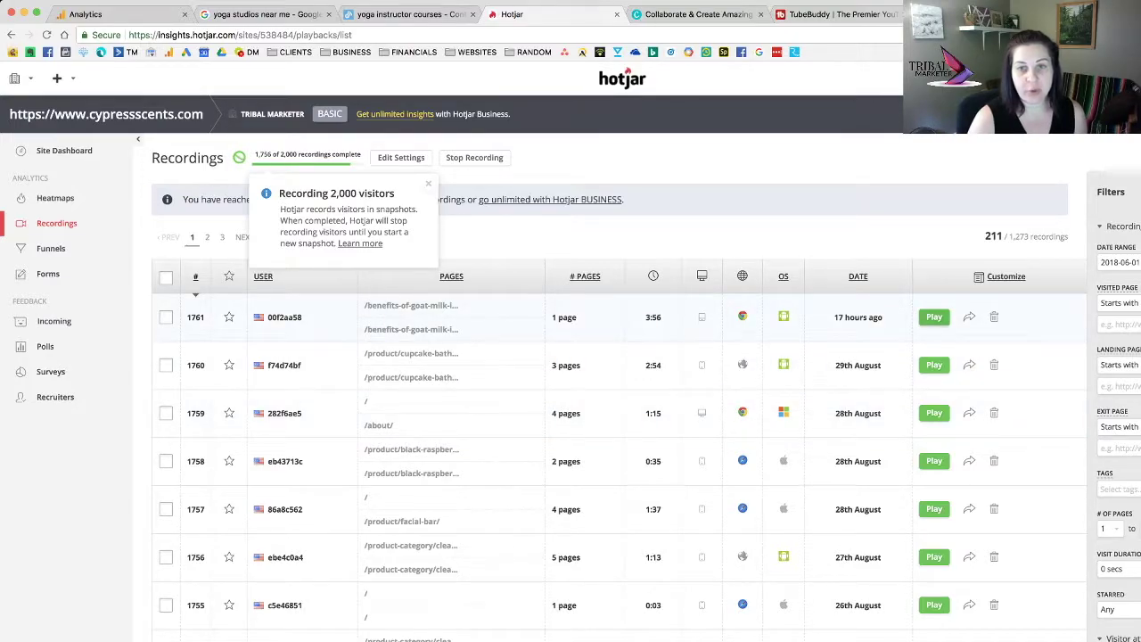
left_click(934, 316)
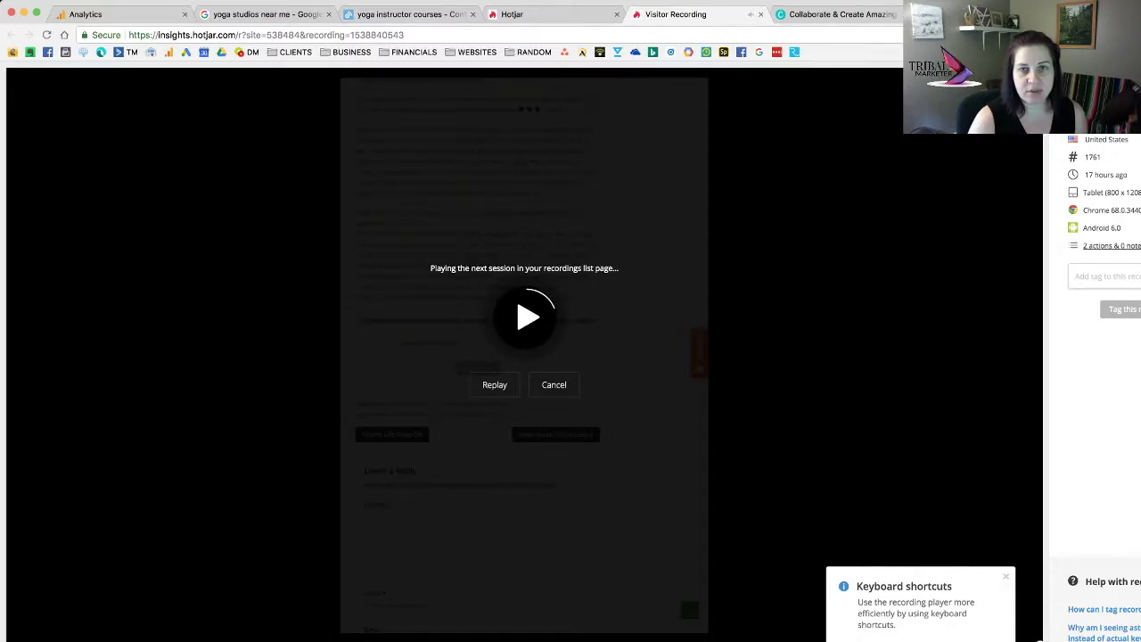
left_click(761, 14)
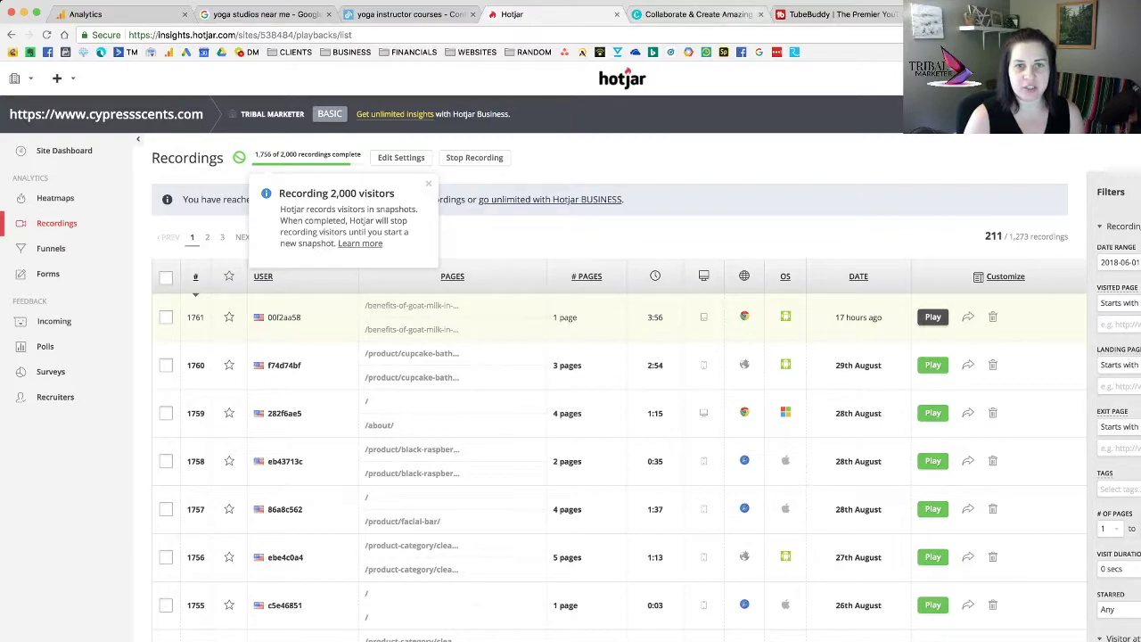
Switch to Canva, sign in to the saved account and create a Facebook Ad design from the Ads design types
left_click(698, 15)
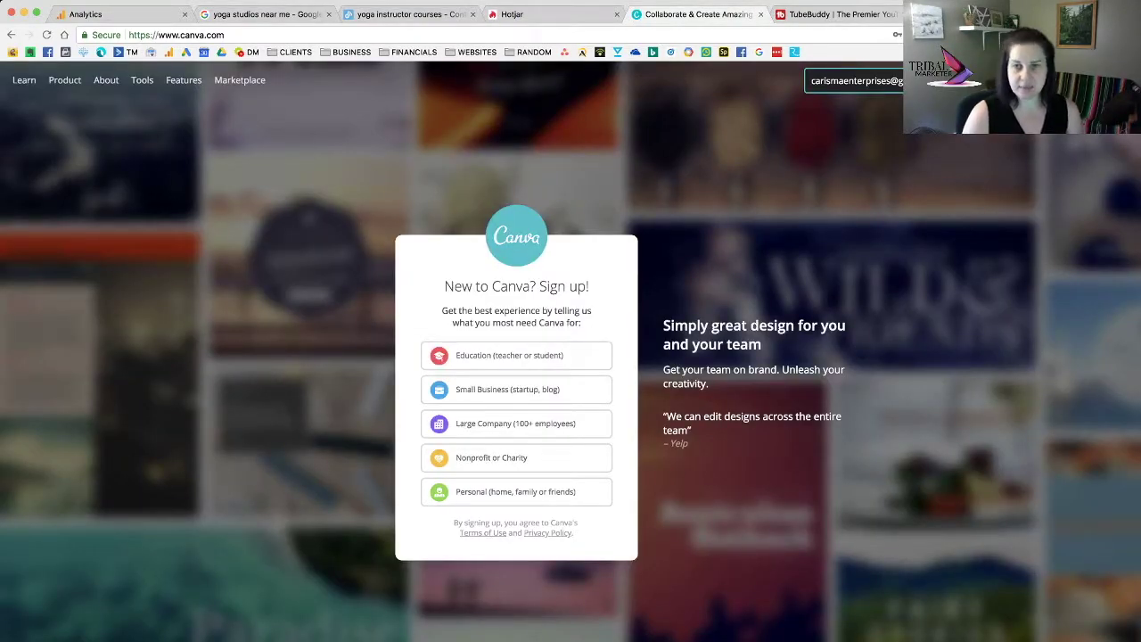
key("Return")
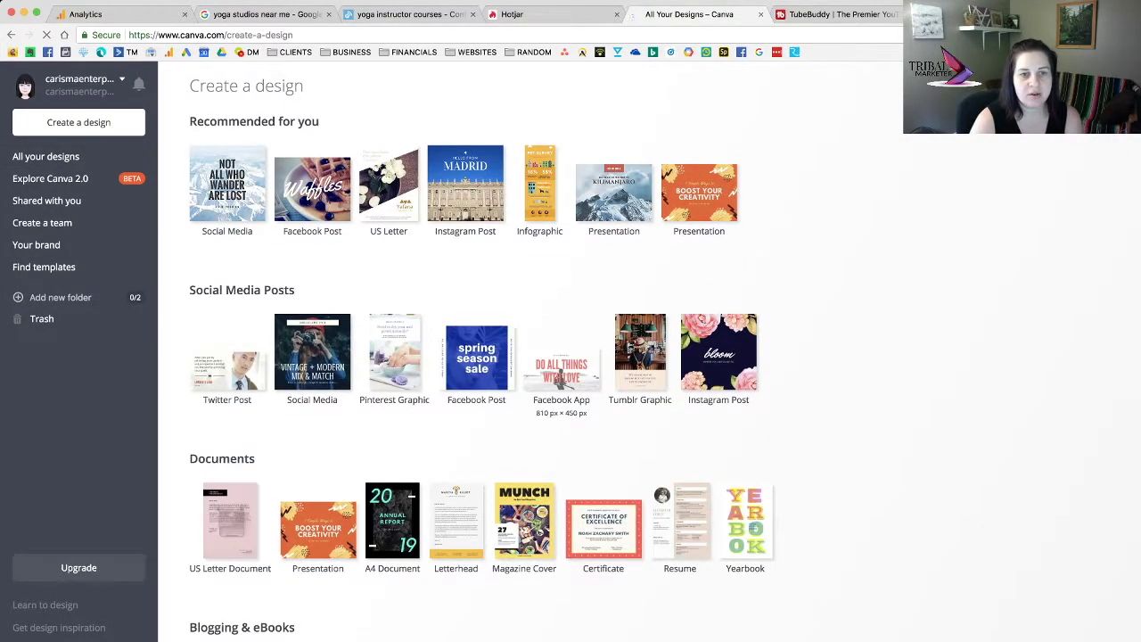
scroll(571, 357, "down", 10)
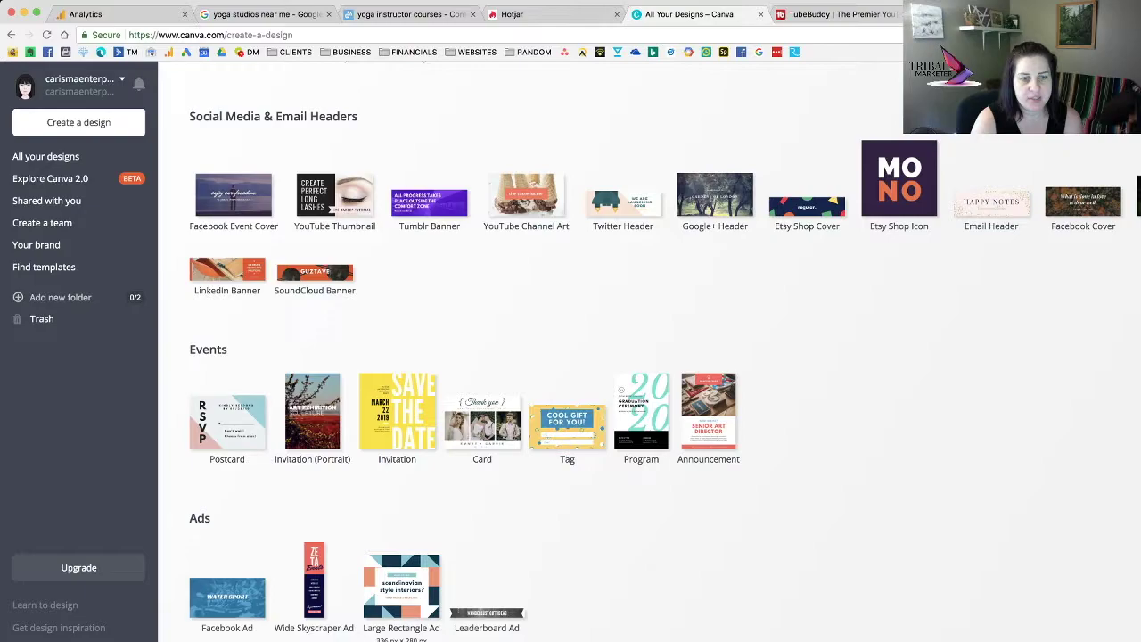
left_click(227, 589)
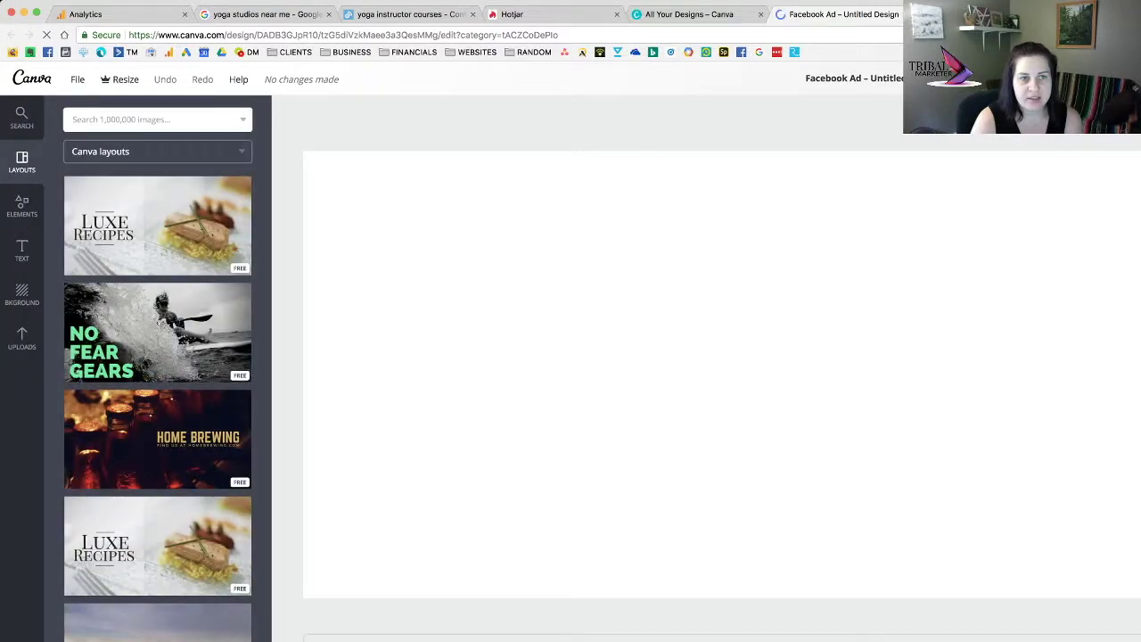
Browse the Canva layouts for the Facebook Ad, apply the first Luxe Recipes layout and select its background image
scroll(115, 289, "down", 5)
scroll(158, 401, "down", 15)
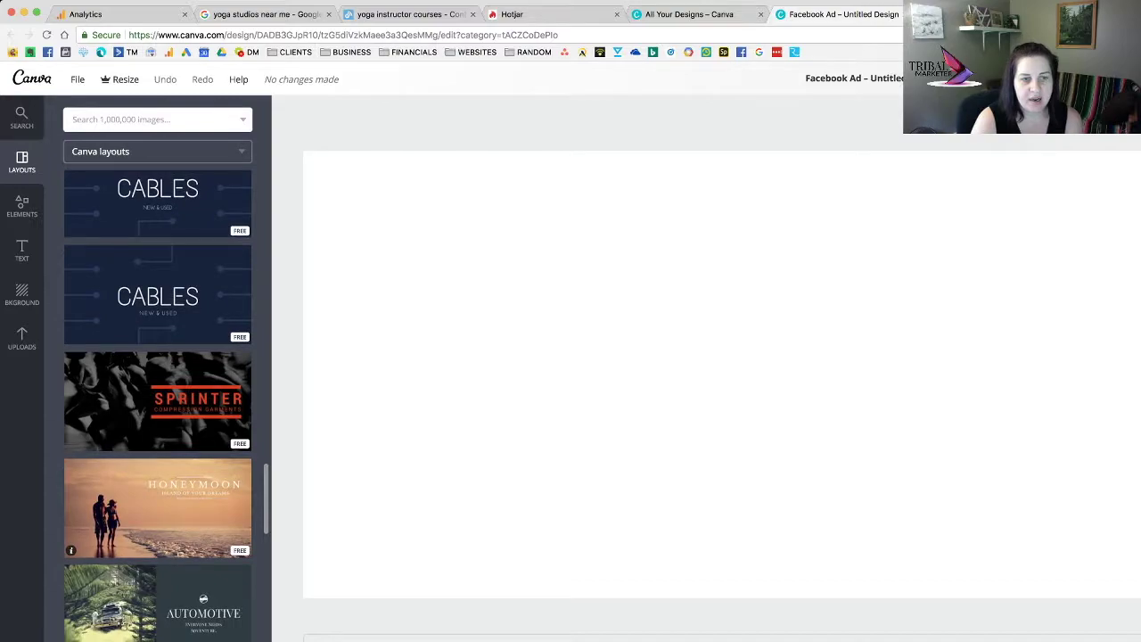
scroll(158, 401, "up", 3)
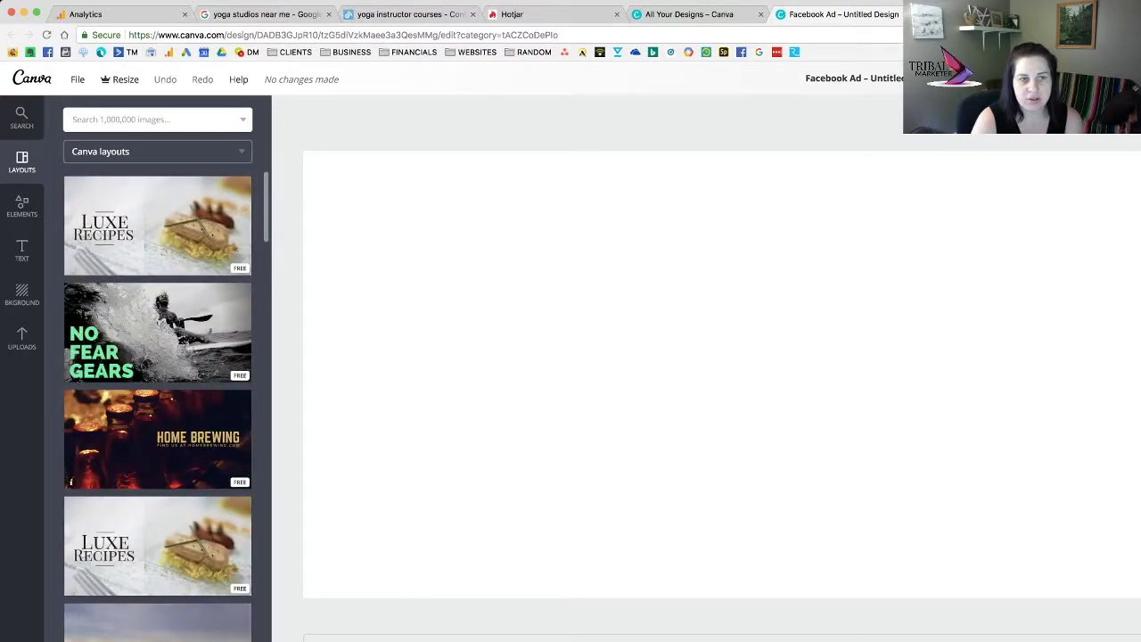
left_click(70, 270)
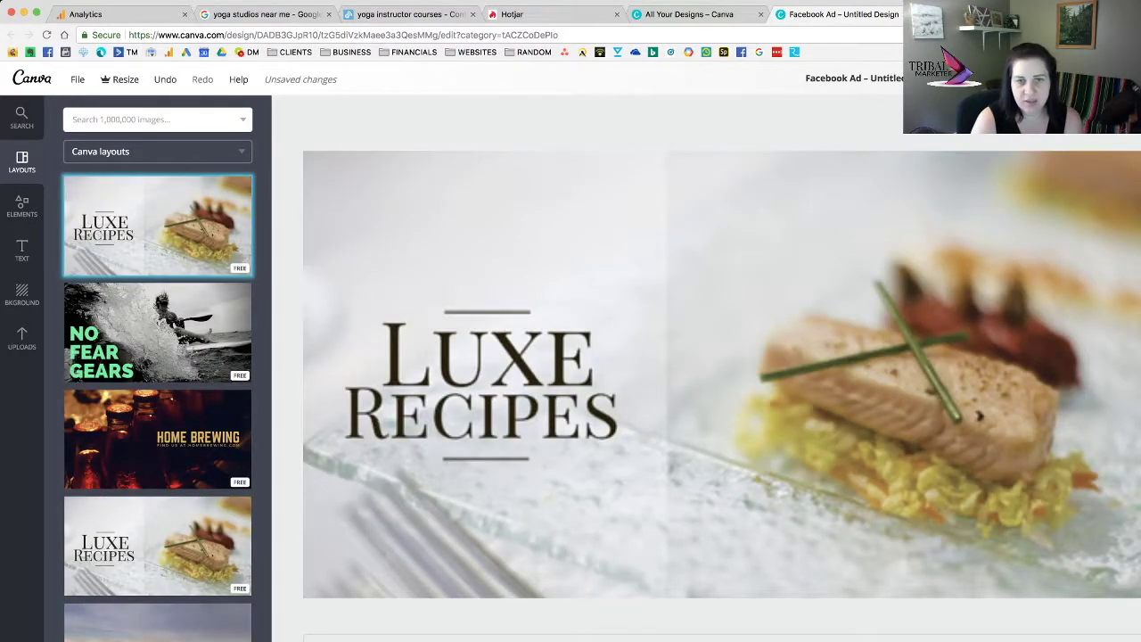
left_click(728, 375)
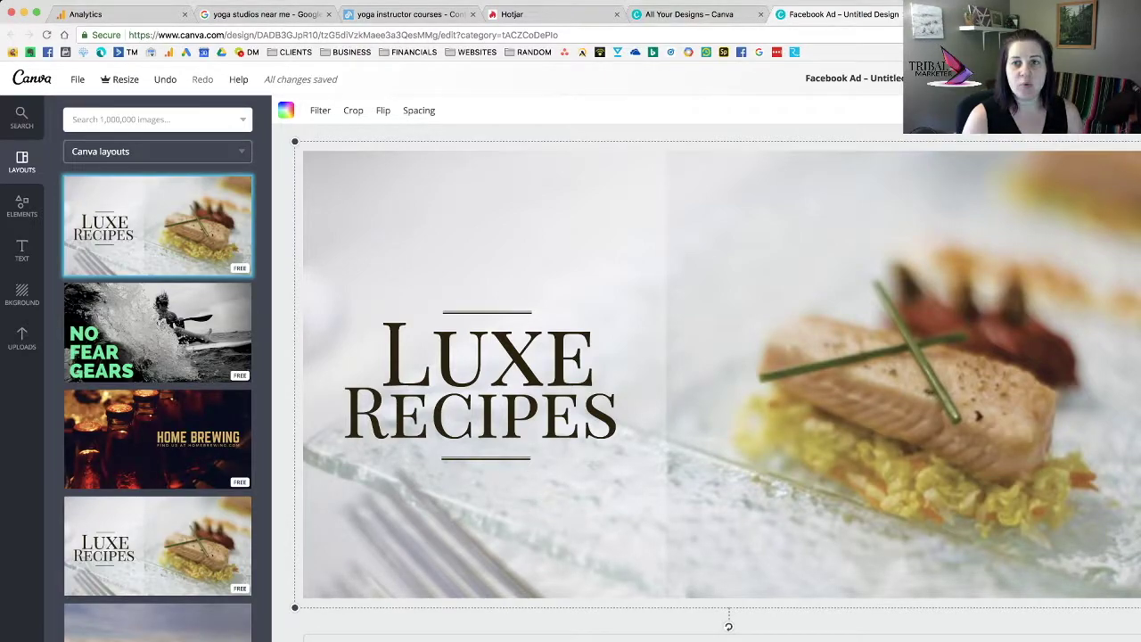
Switch to the TubeBuddy website
key("ctrl+Tab")
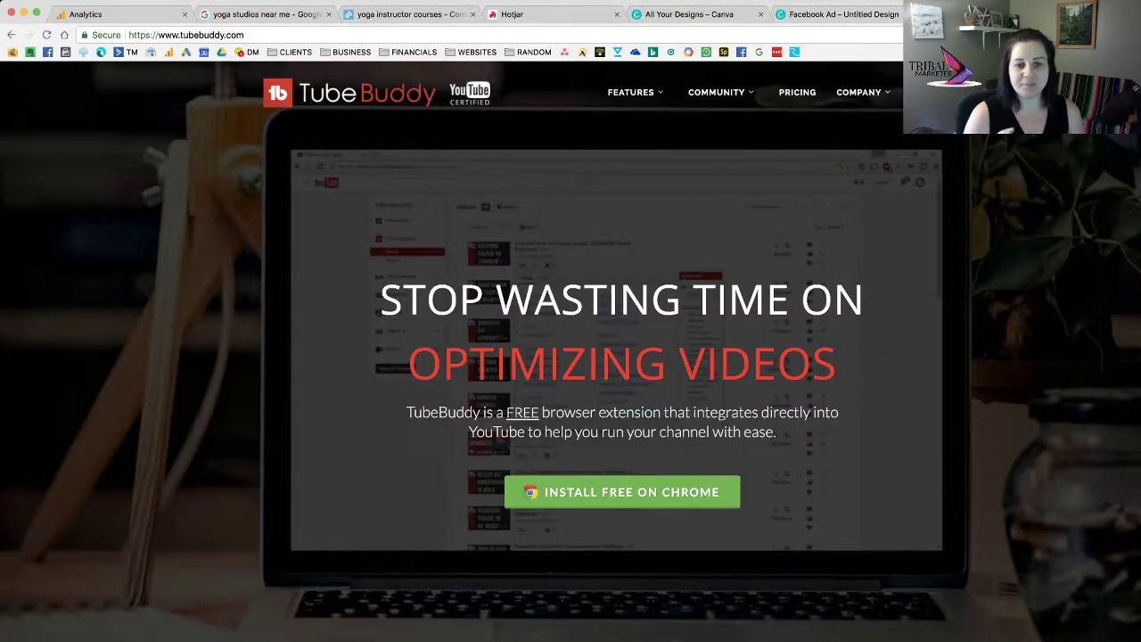